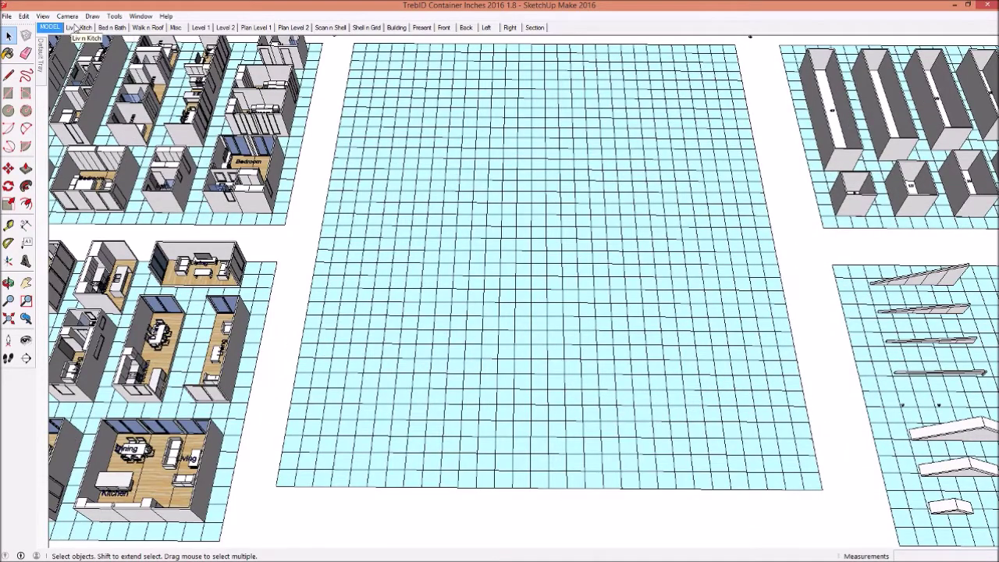
Browse the Liv n Kitch, Bed n Bath, Walk n Roof and Misc module groups, ending on the MODEL overview
left_click(76, 28)
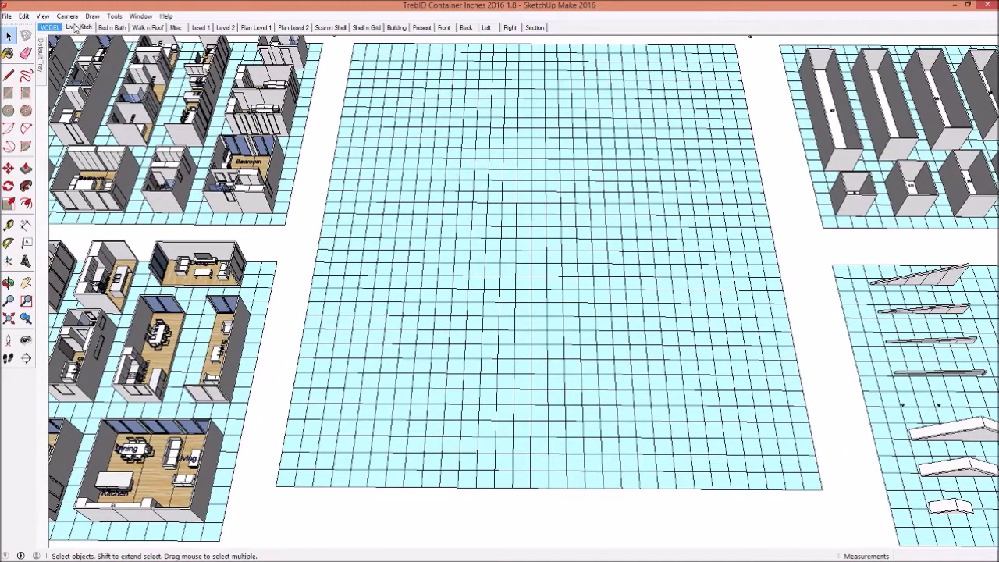
left_click(112, 27)
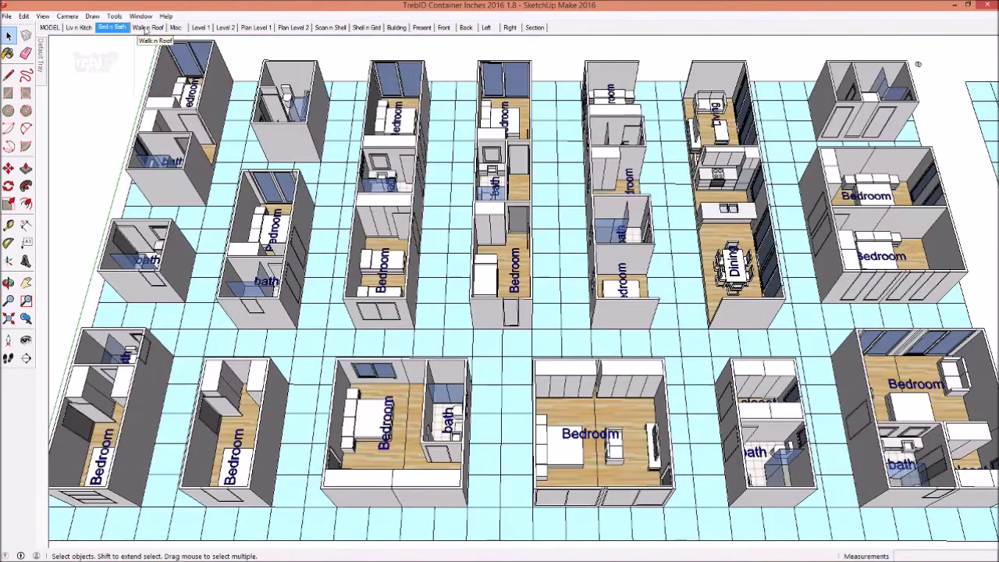
left_click(148, 29)
left_click(177, 28)
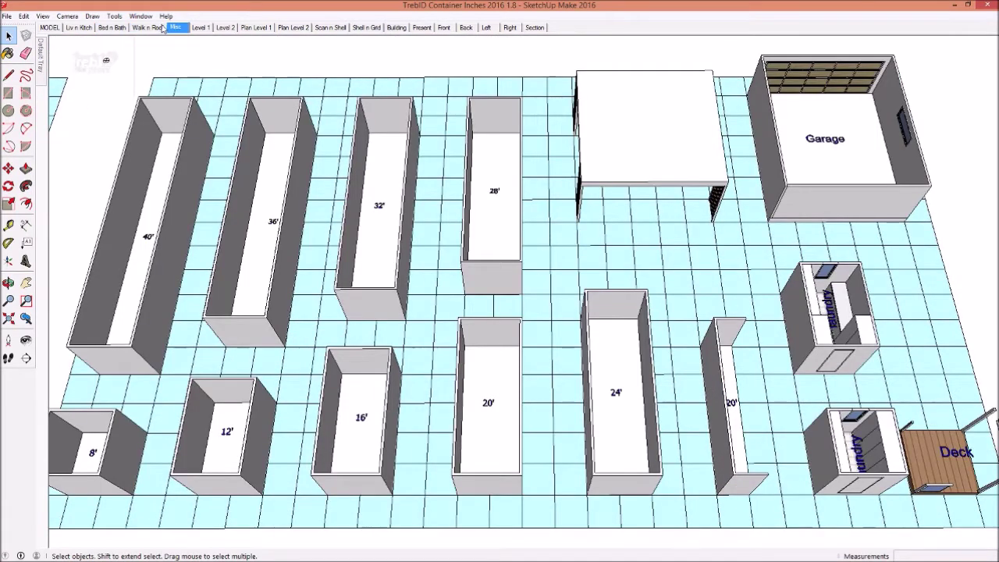
left_click(49, 27)
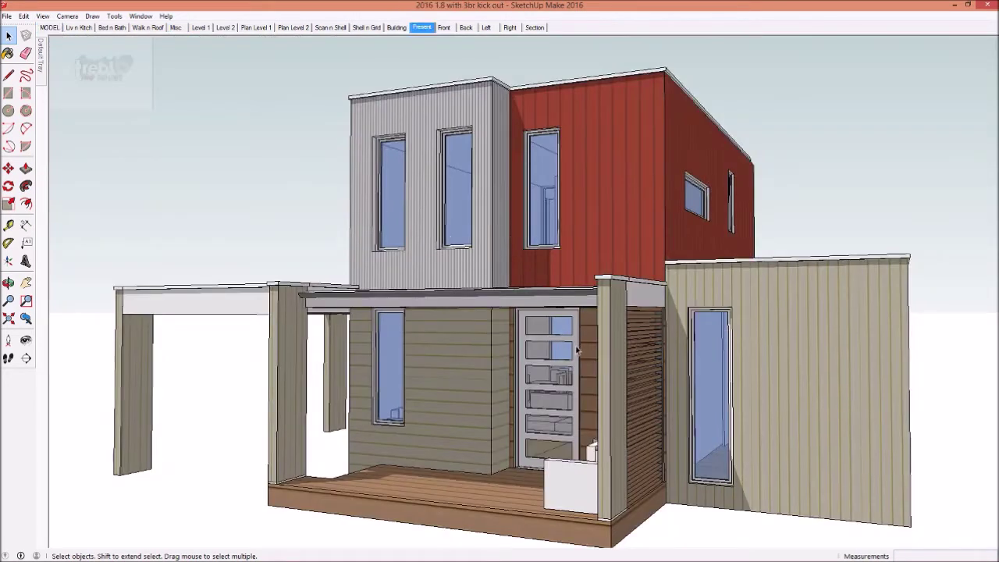
View the Level 1 and Level 2 cutaway scenes, orbiting to look down into each floor
mouse_move(577, 351)
middle_mouse_down()
mouse_move(666, 341)
mouse_move(521, 323)
middle_mouse_up()
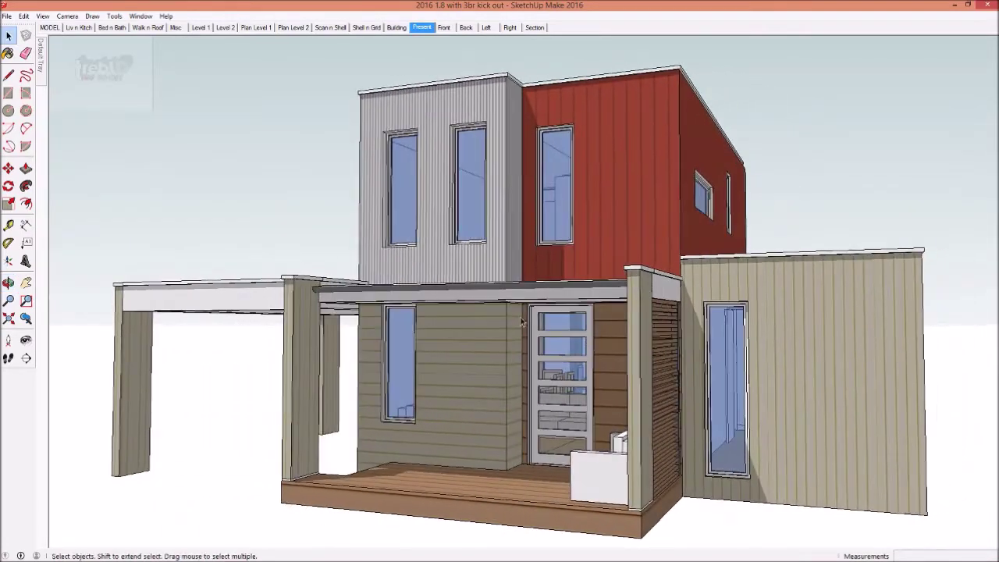
left_click(204, 28)
middle_click_drag(536, 166, 516, 277)
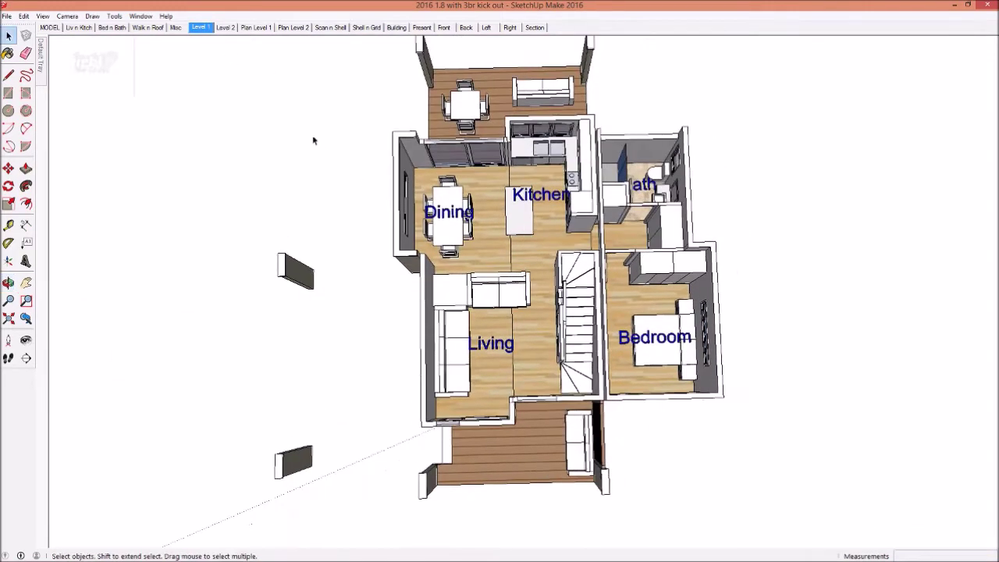
left_click(228, 29)
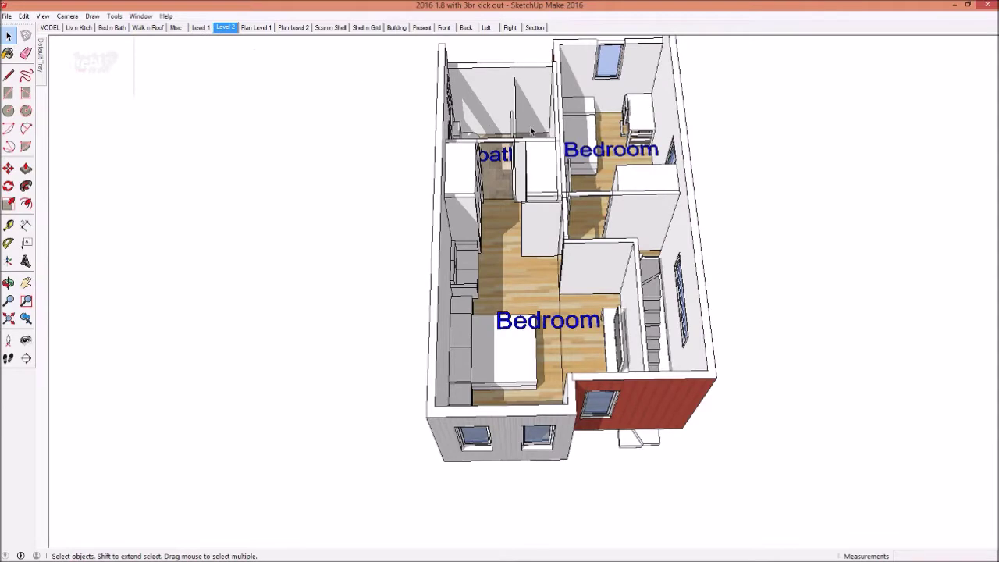
middle_click_drag(530, 125, 489, 256)
Flip between the Plan Level 1 and Plan Level 2 scenes, ending on Plan Level 1
left_click(266, 29)
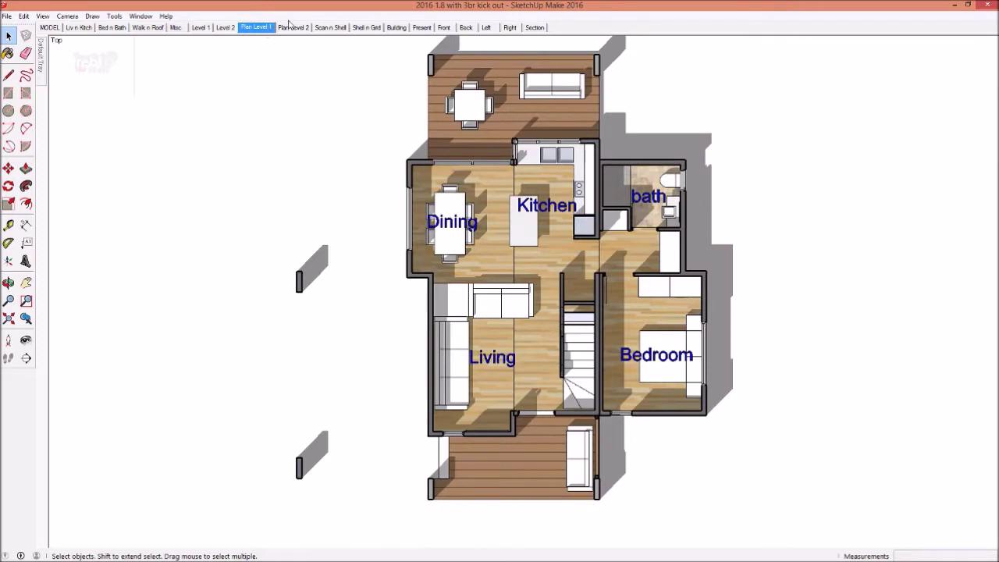
left_click(293, 29)
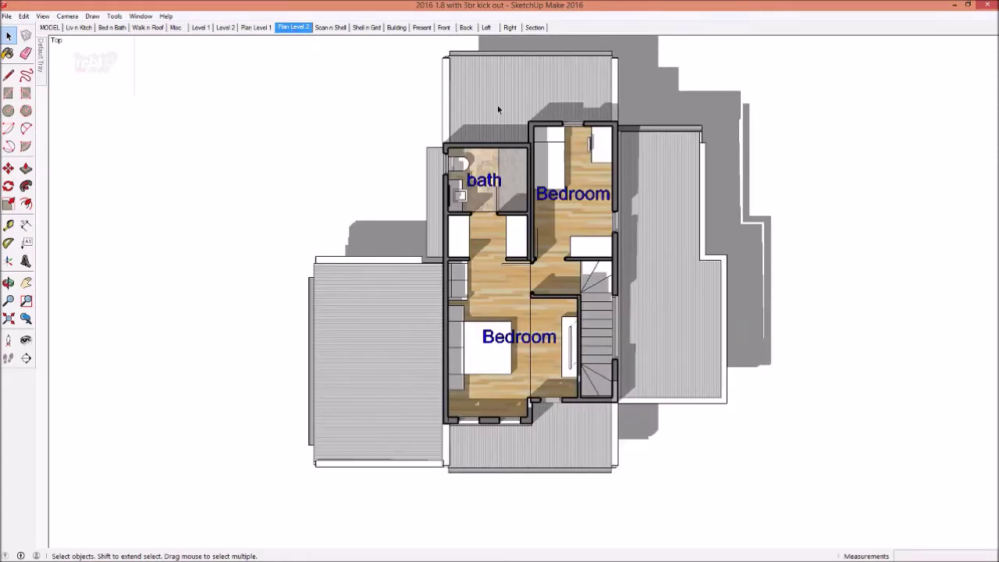
left_click(257, 28)
Zoom in on the Level 1 kitchen-dining area and back out again
scroll(566, 143, "up", 1)
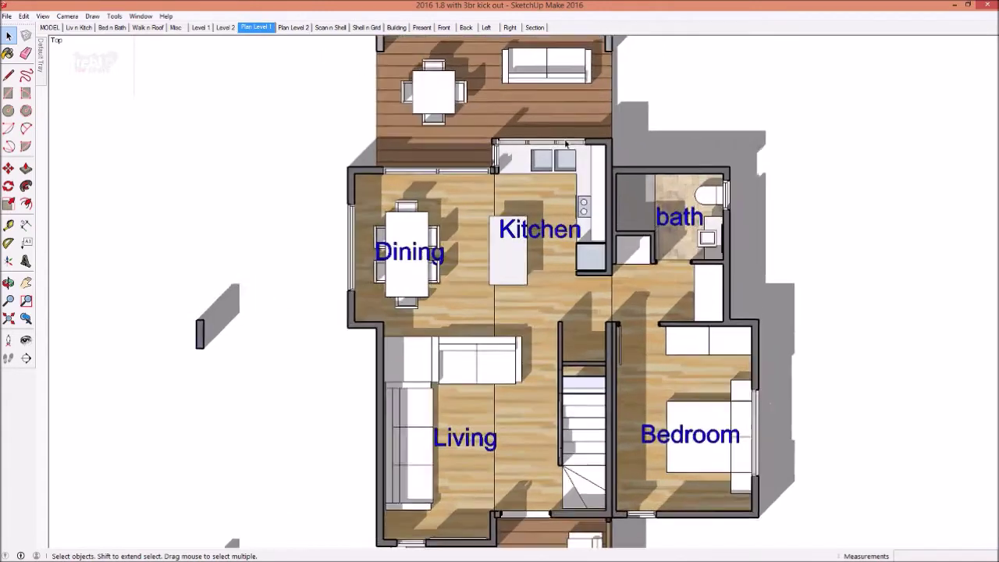
scroll(566, 143, "up", 1)
scroll(581, 139, "up", 1)
scroll(597, 132, "up", 1)
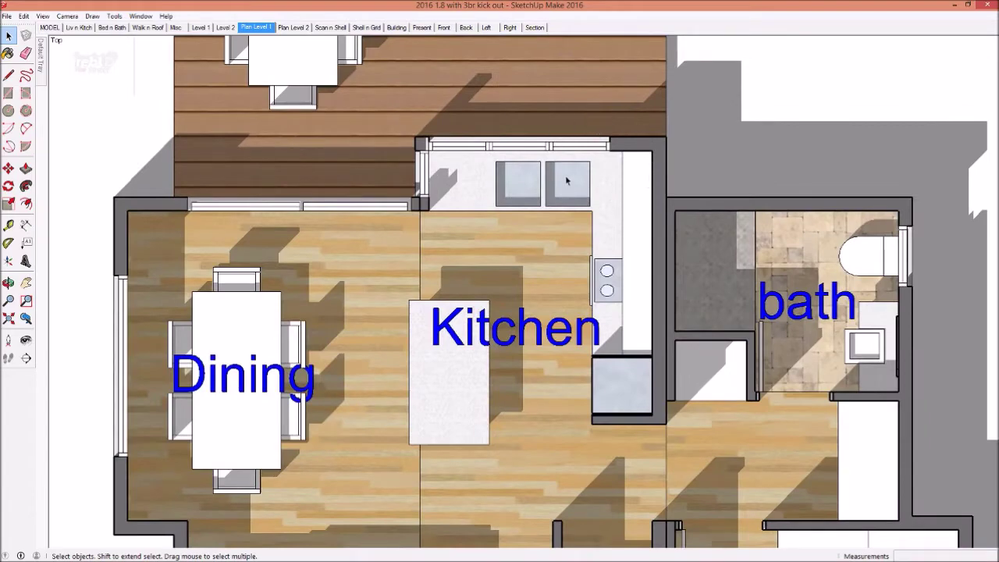
scroll(567, 180, "down", 1)
scroll(566, 180, "down", 1)
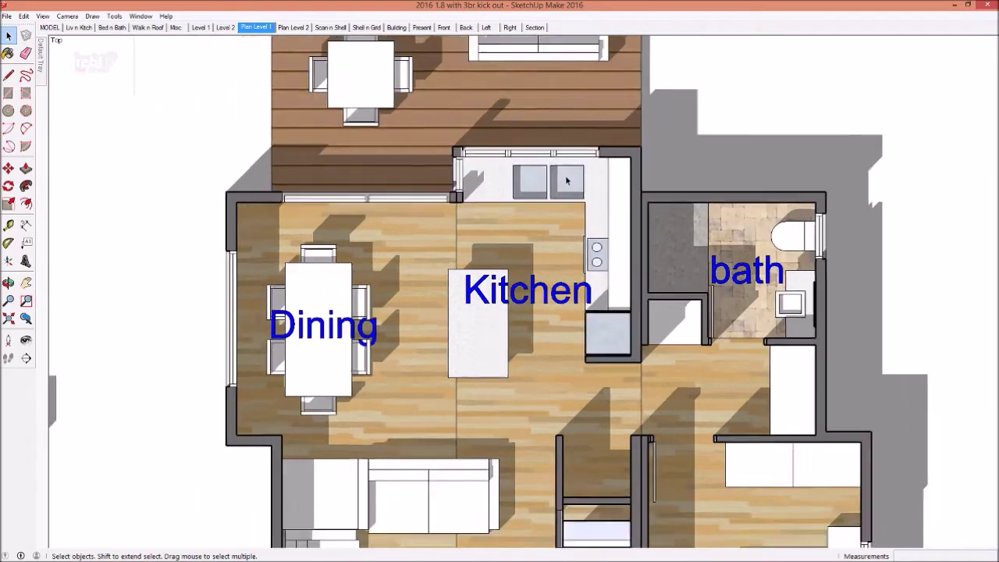
scroll(567, 181, "down", 1)
scroll(567, 180, "down", 1)
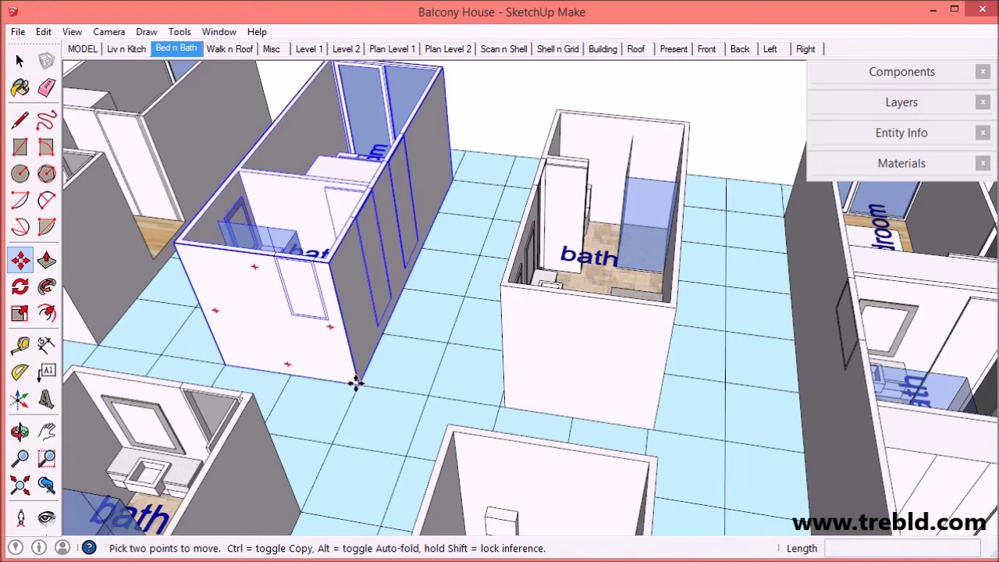
Copy the bed-and-bath module onto the sketched floor plan in the MODEL overview
key("ctrl")
left_click(356, 383)
left_click(82, 49)
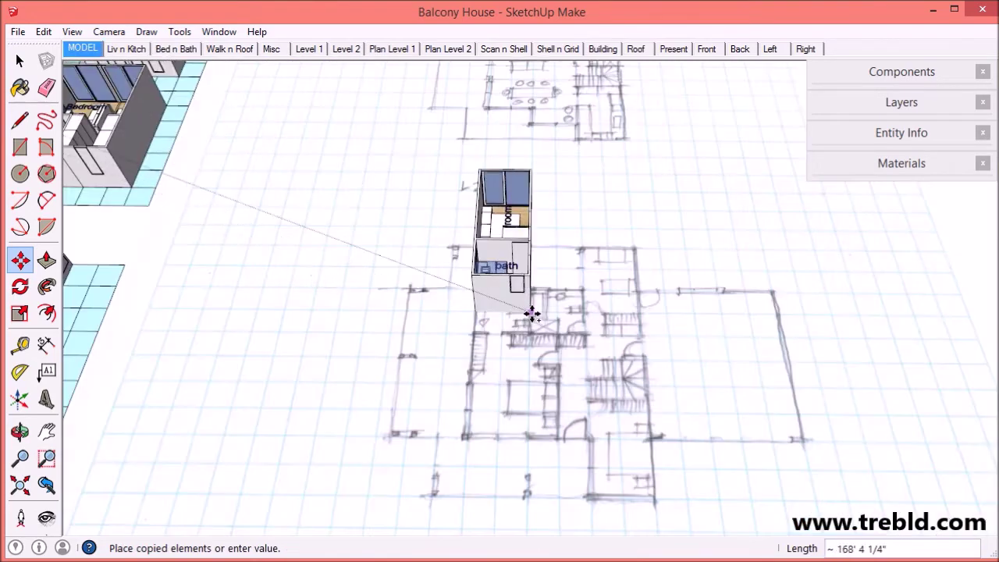
mouse_move(531, 313)
middle_mouse_down()
mouse_move(306, 304)
mouse_move(513, 308)
middle_mouse_up()
scroll(513, 308, "up", 3)
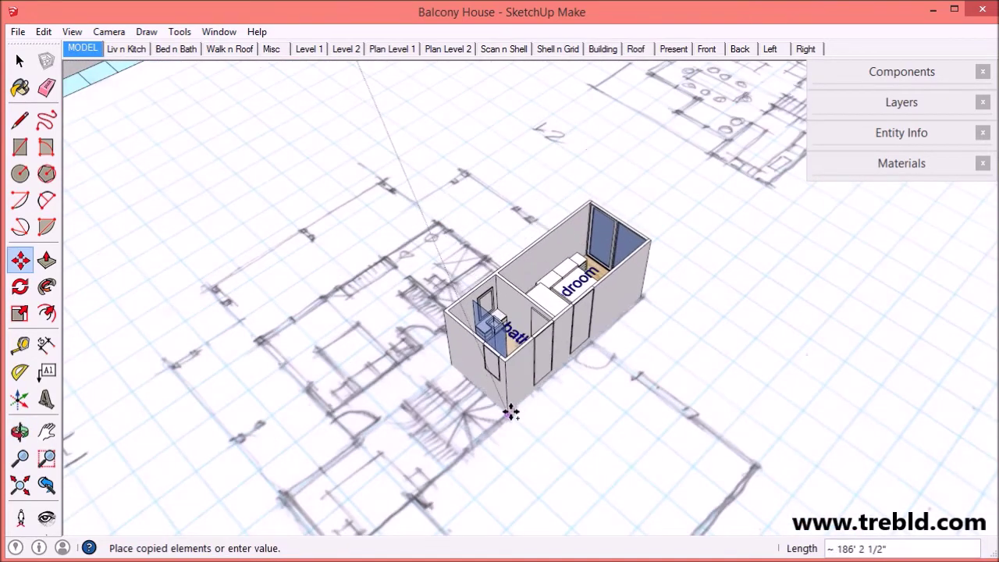
left_click(511, 414)
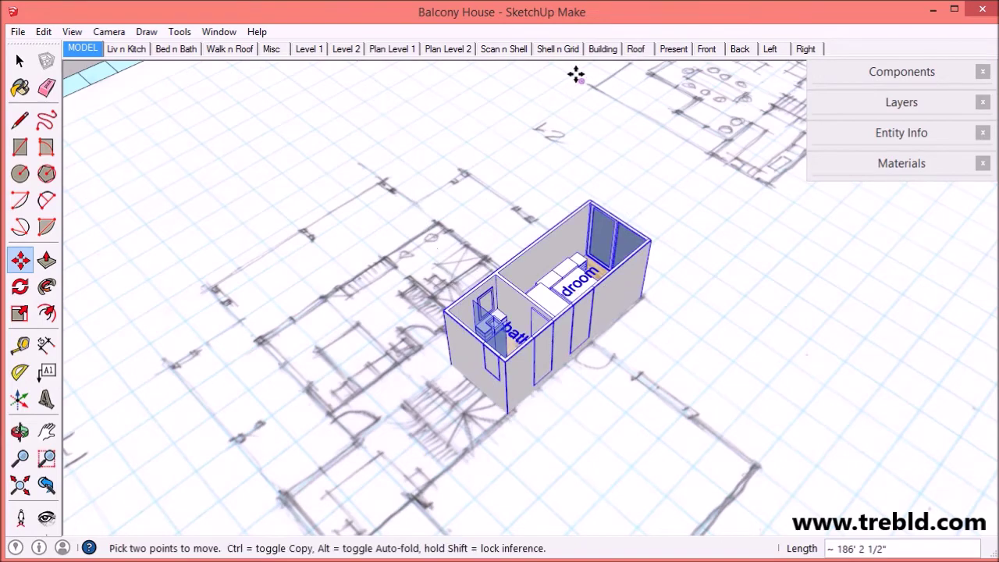
Show the house shells on the Shell n Grid scene, viewing a shell corner up close
left_click(561, 50)
scroll(504, 435, "up", 3)
scroll(505, 408, "up", 3)
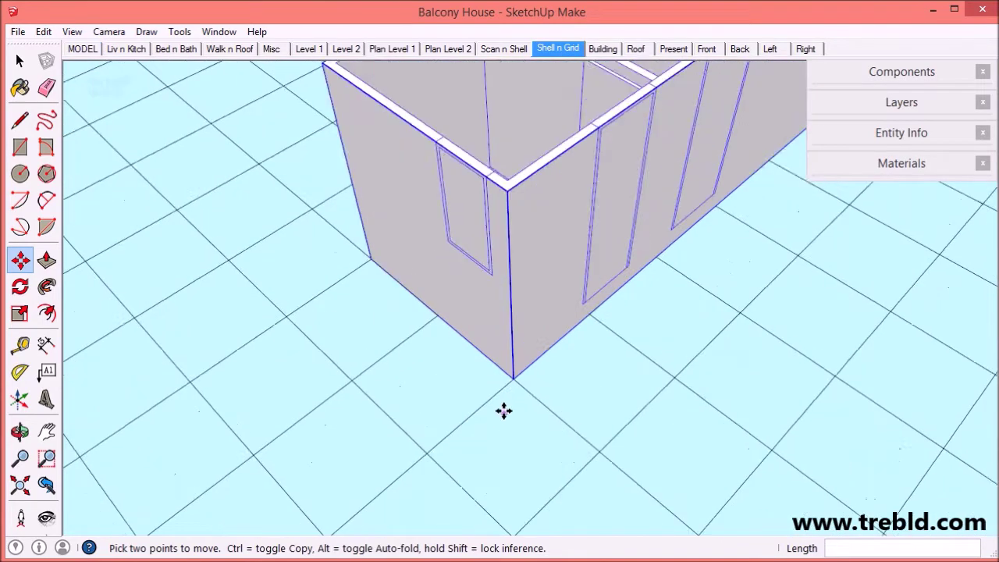
mouse_move(504, 408)
middle_mouse_down()
mouse_move(575, 351)
mouse_move(532, 414)
middle_mouse_up()
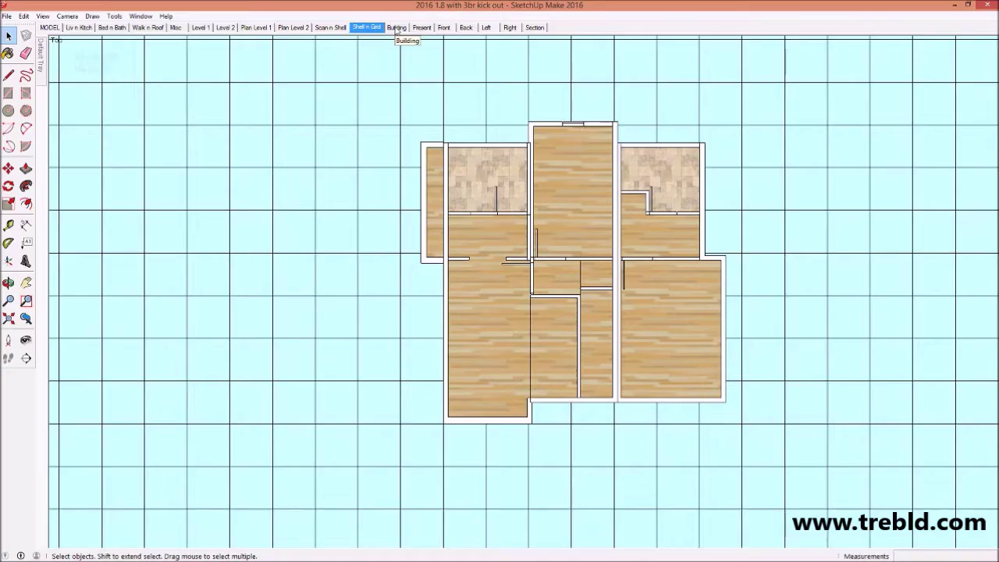
View the Building scene in 3D, snapping to the front and orbiting to its left side
left_click(397, 28)
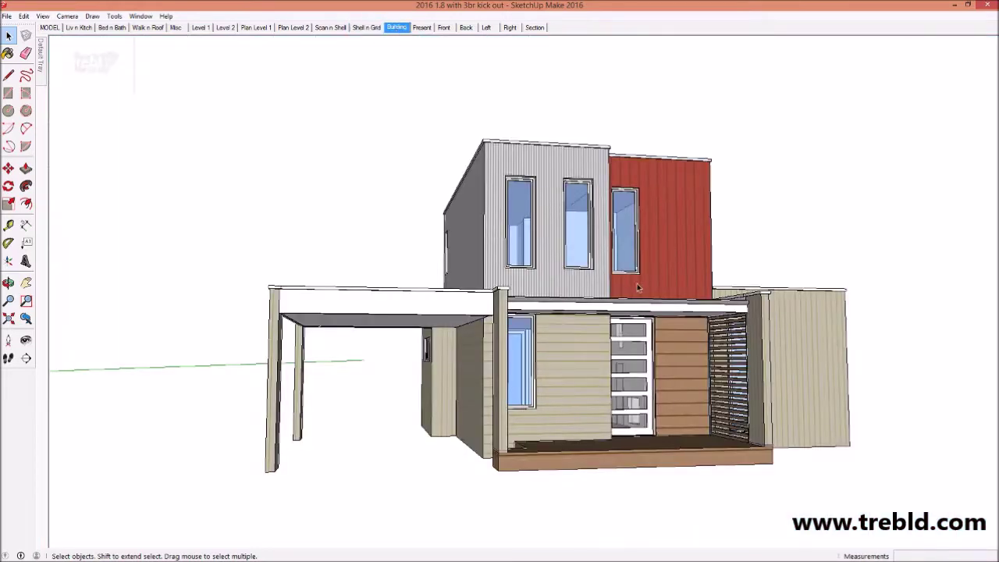
middle_click_drag(637, 288, 449, 300)
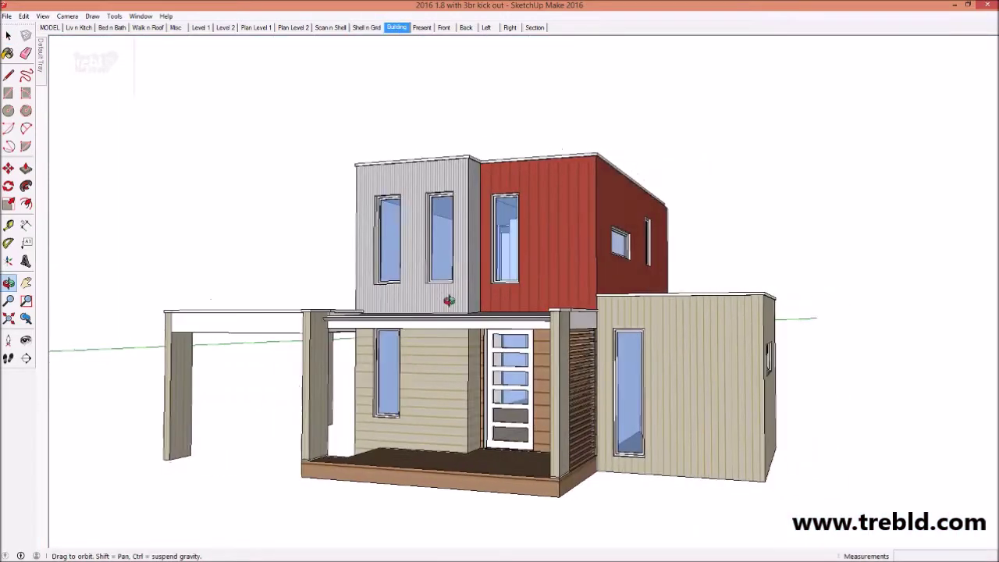
key("F3")
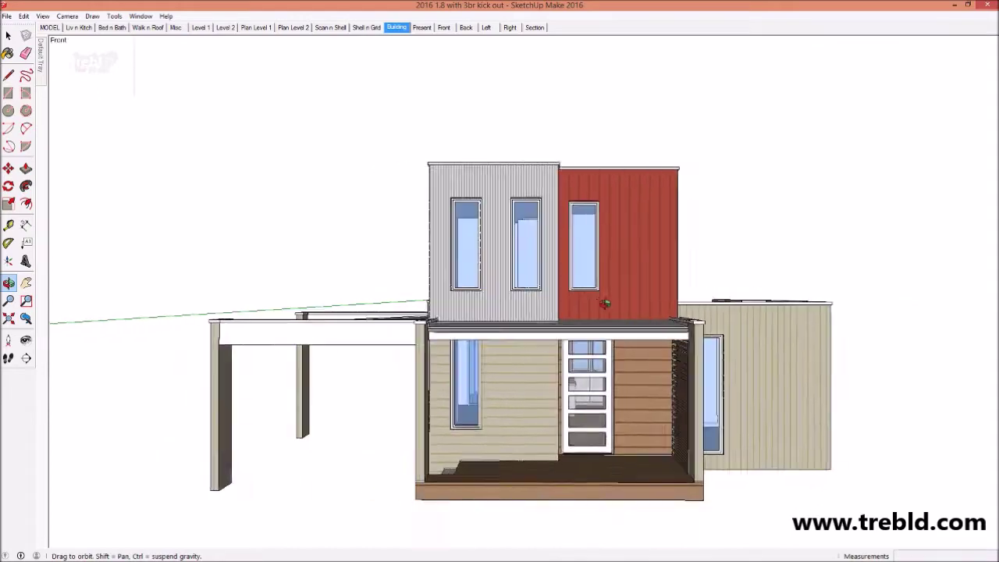
mouse_move(606, 303)
middle_mouse_down()
mouse_move(637, 290)
mouse_move(572, 293)
middle_mouse_up()
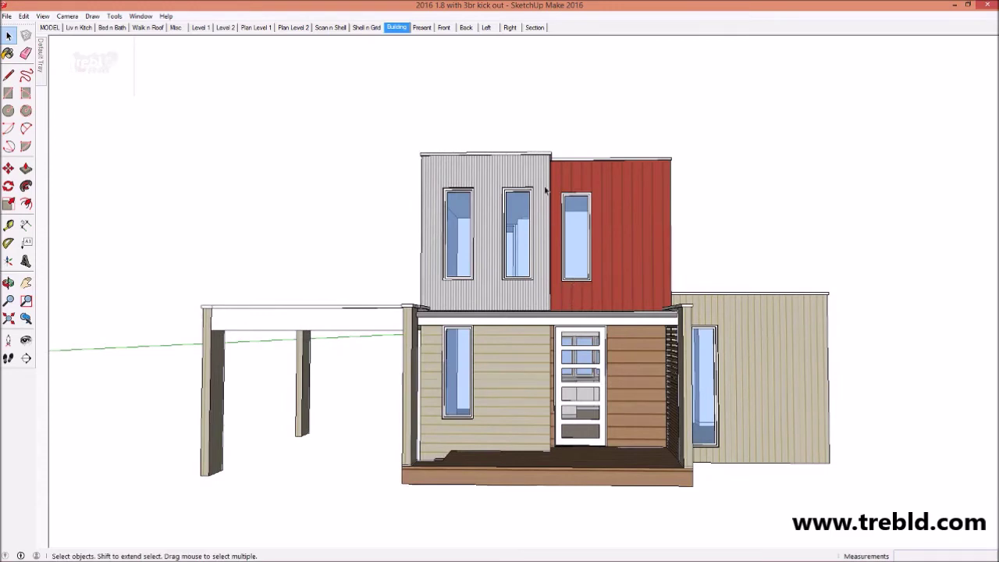
left_click(430, 29)
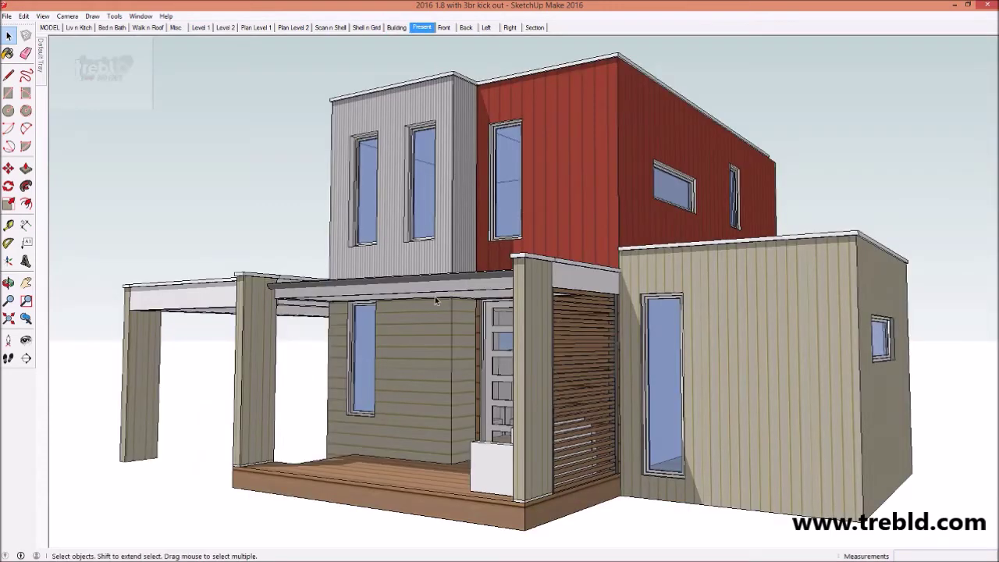
Orbit around to the rear, revealing the furnished back deck and glazed doors
mouse_move(437, 301)
middle_mouse_down()
mouse_move(646, 308)
mouse_move(602, 326)
middle_mouse_up()
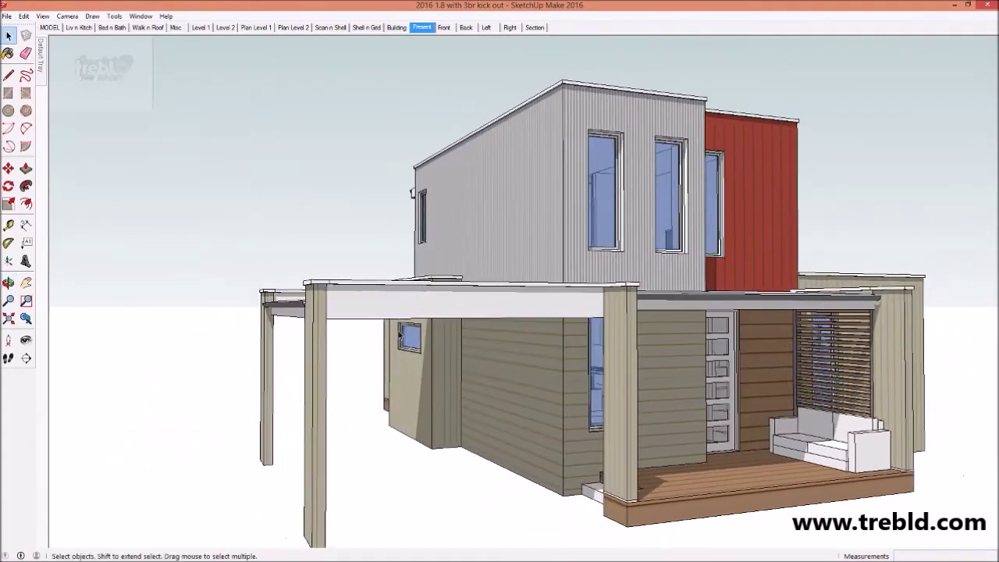
mouse_move(399, 333)
middle_mouse_down()
mouse_move(357, 341)
mouse_move(679, 344)
middle_mouse_up()
mouse_move(215, 348)
middle_mouse_down()
mouse_move(326, 356)
mouse_move(607, 346)
middle_mouse_up()
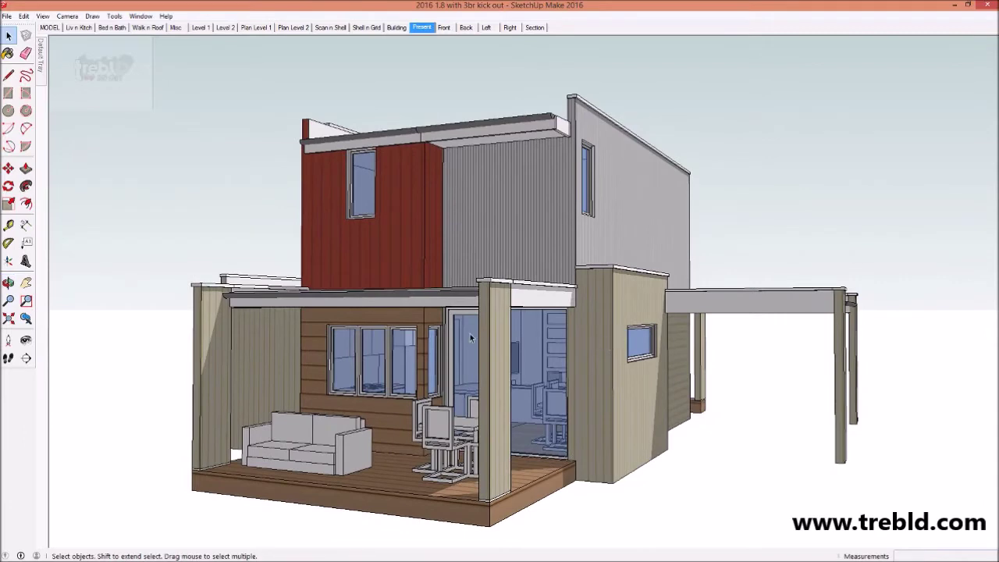
Step through the Front, Back, Left and Right elevation scenes, then the Section view
left_click(443, 29)
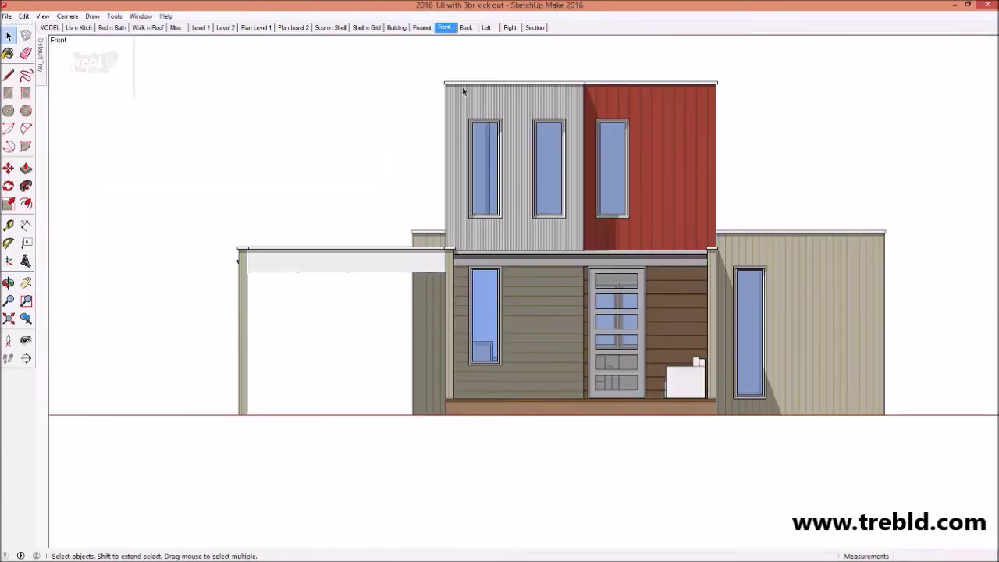
left_click(467, 29)
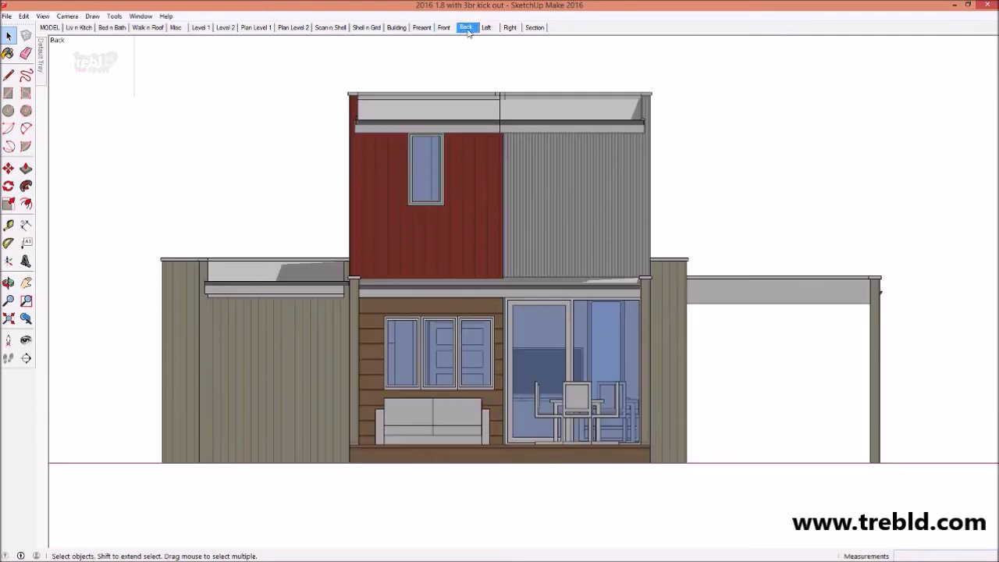
left_click(486, 28)
left_click(510, 29)
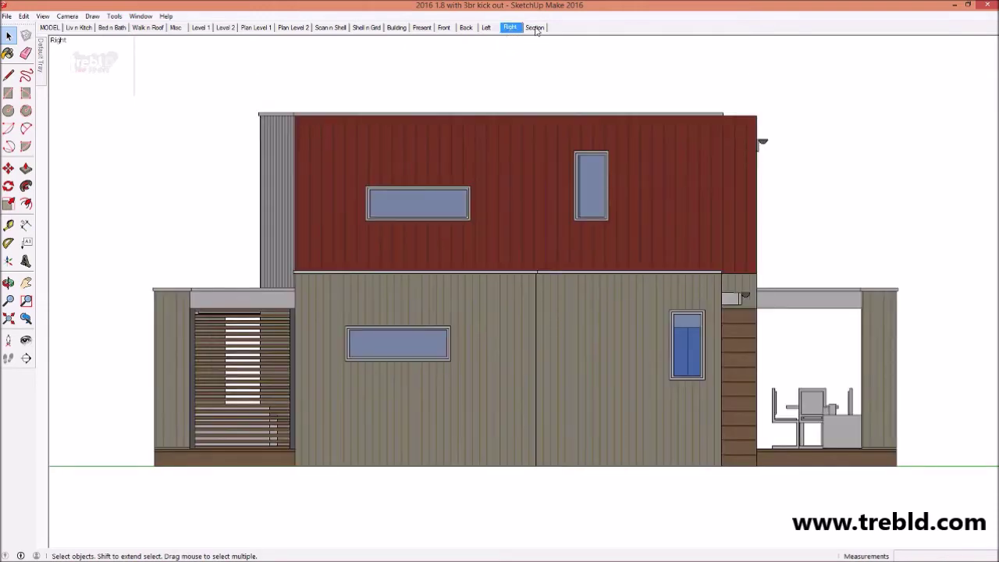
left_click(536, 29)
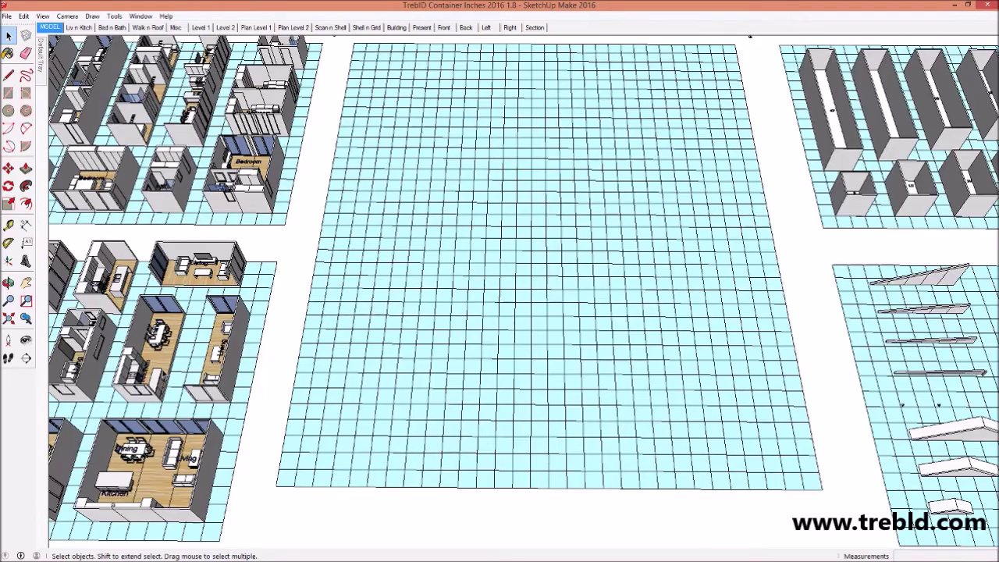
Copy the kitchen-dining container onto the empty central grid, then zoom and orbit to its side
left_click(177, 380)
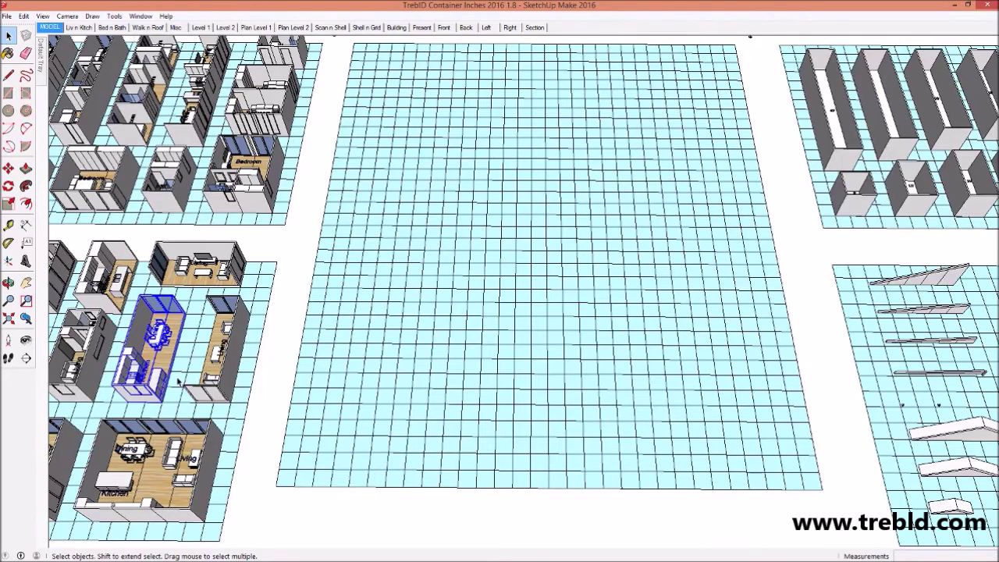
left_click(8, 168)
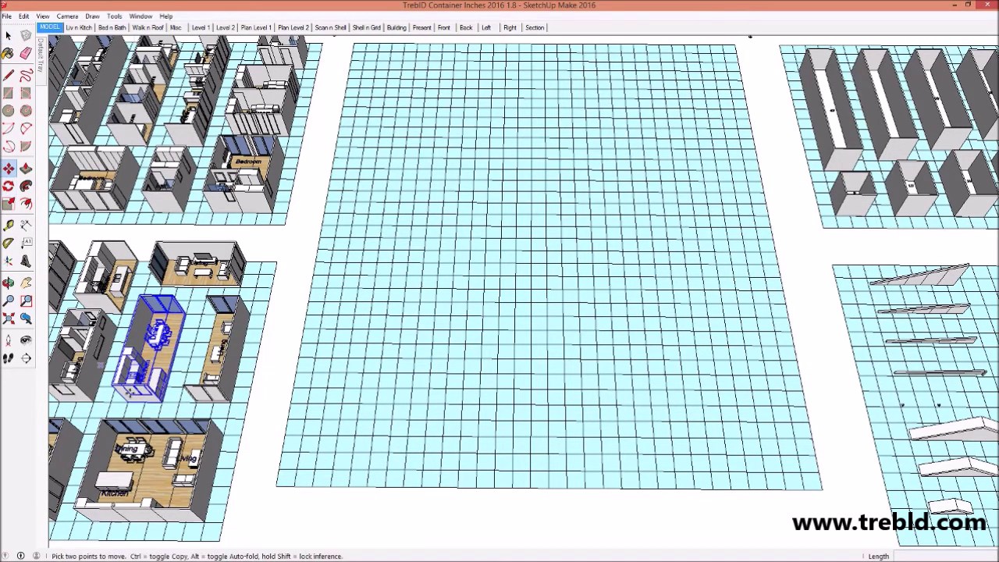
left_click(160, 402, "ctrl")
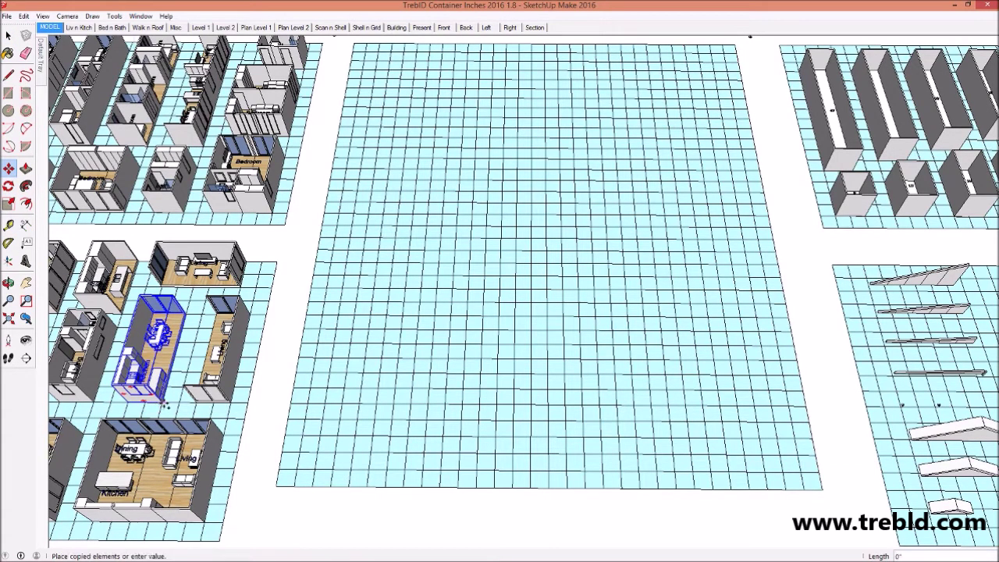
left_click(545, 236)
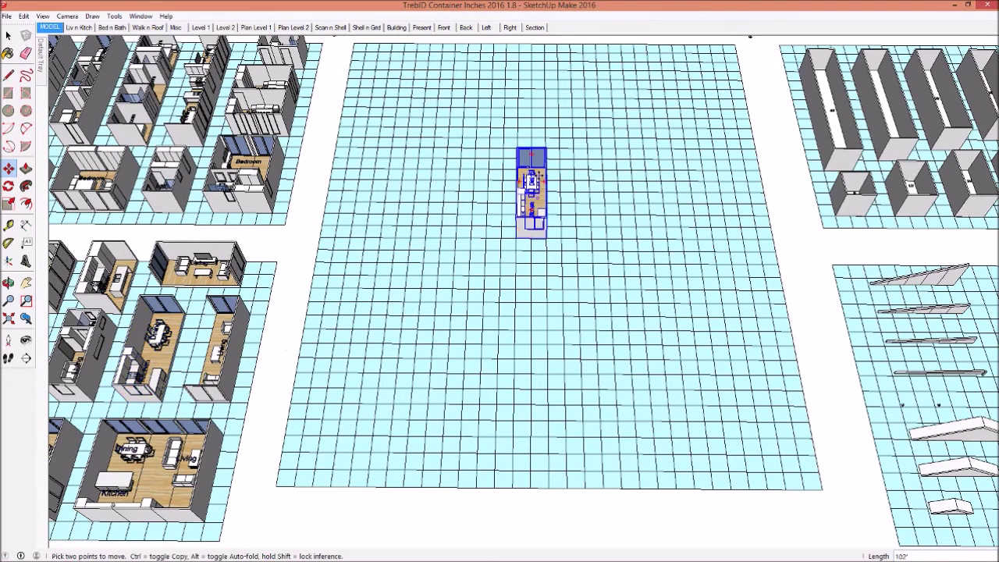
scroll(540, 178, "up", 3)
scroll(546, 168, "up", 4)
mouse_move(553, 169)
middle_mouse_down()
mouse_move(587, 205)
mouse_move(208, 210)
mouse_move(16, 181)
mouse_move(24, 176)
middle_mouse_up()
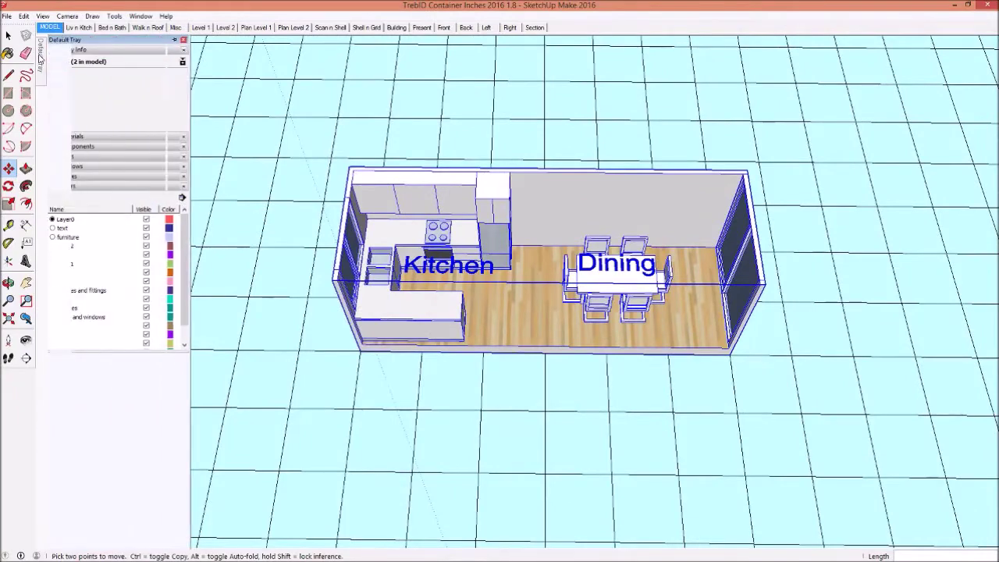
Pin the Default Tray open and orbit to a flatter view of the kitchen module
left_click(175, 39)
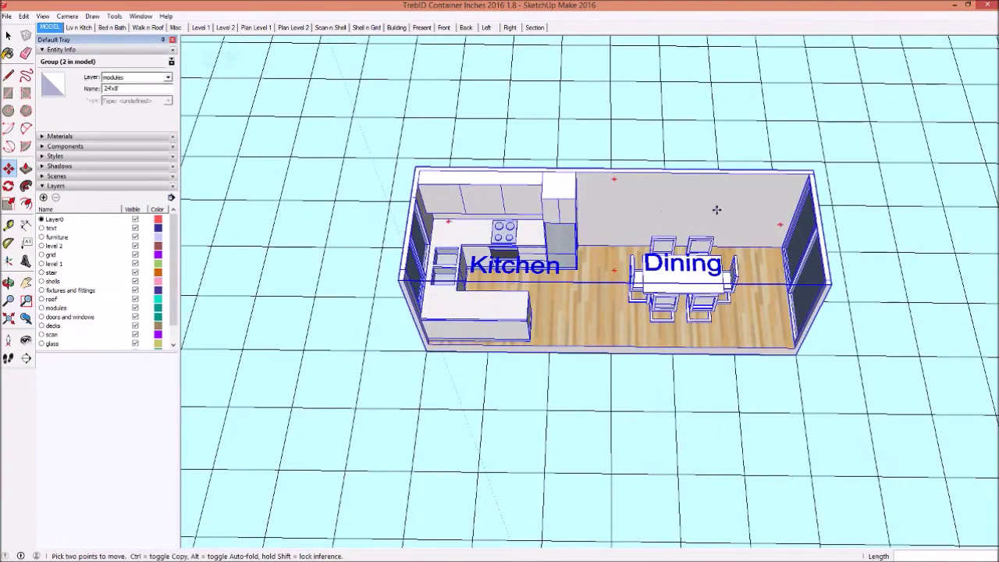
scroll(717, 209, "up", 3)
key("space")
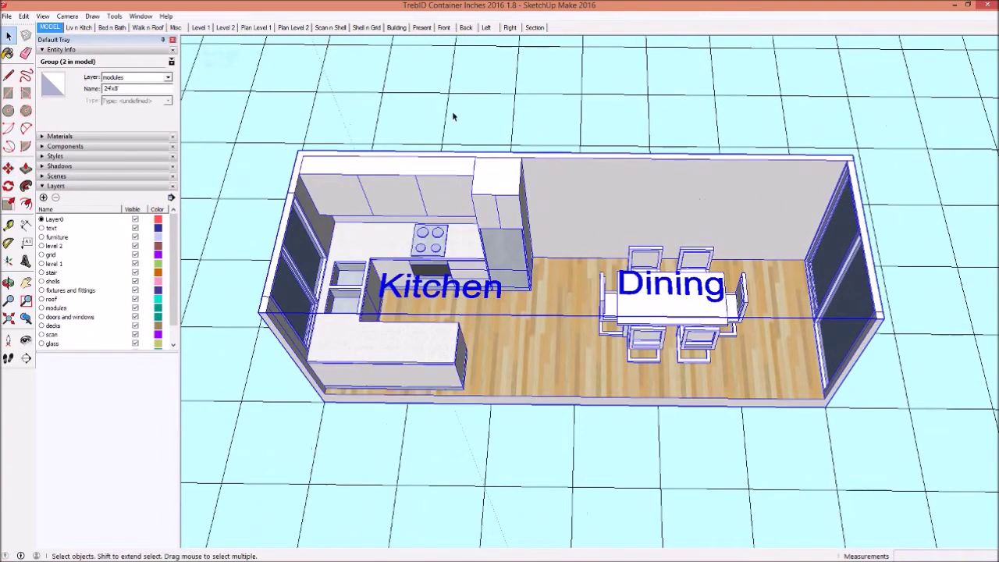
left_click(459, 125)
middle_click_drag(466, 164, 566, 196)
left_click(565, 190)
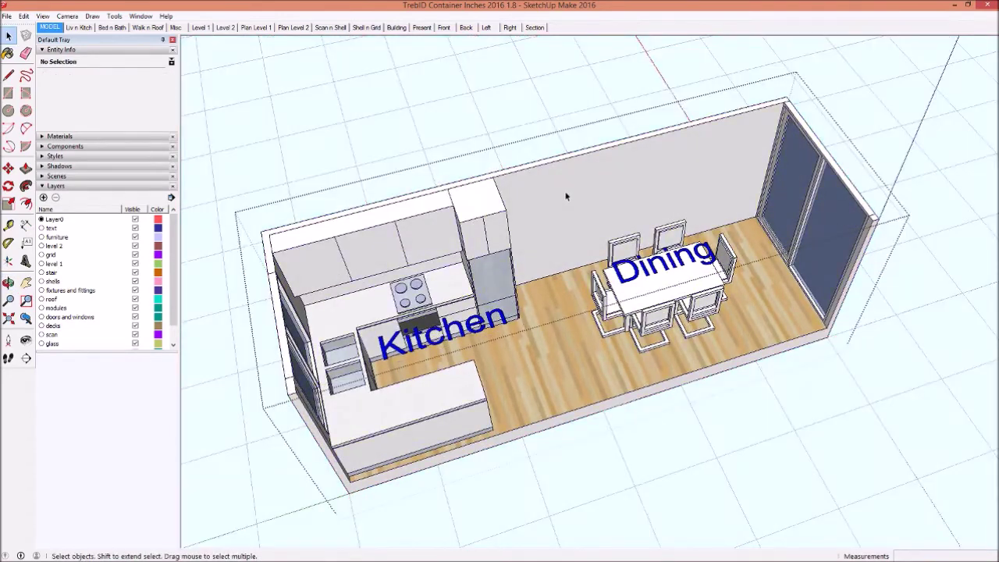
key("o")
mouse_move(567, 194)
left_mouse_down()
mouse_move(553, 236)
mouse_move(518, 269)
left_mouse_up()
key("space")
Inspect the dining set, then the sink unit and tall cabinet inside the kitchen group
left_click(628, 295)
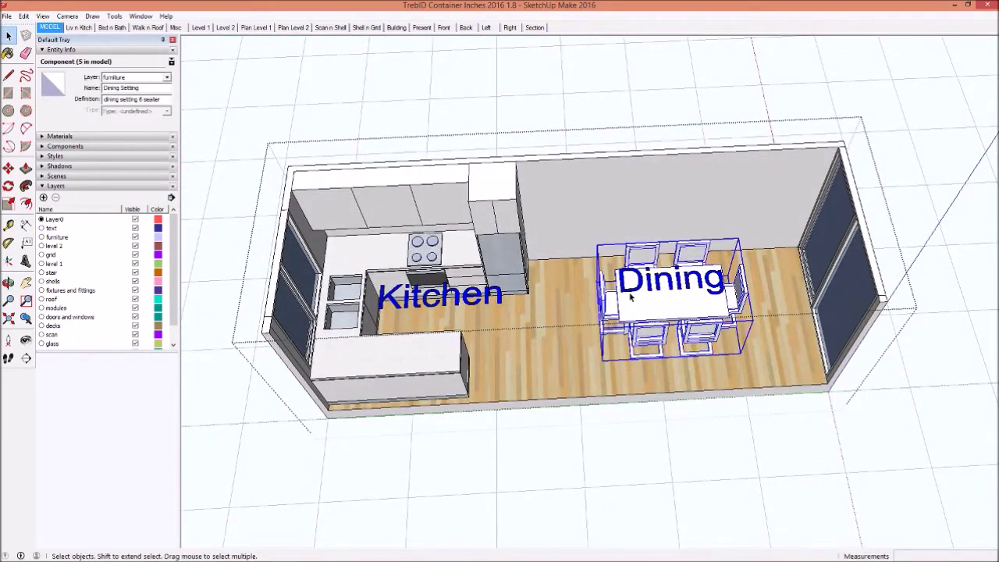
double_click(408, 344)
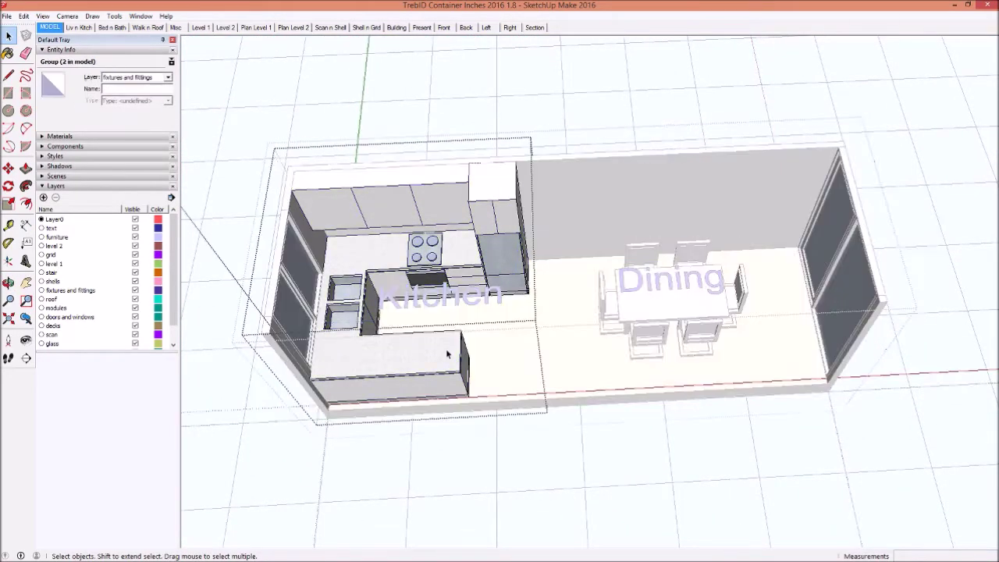
left_click(351, 310)
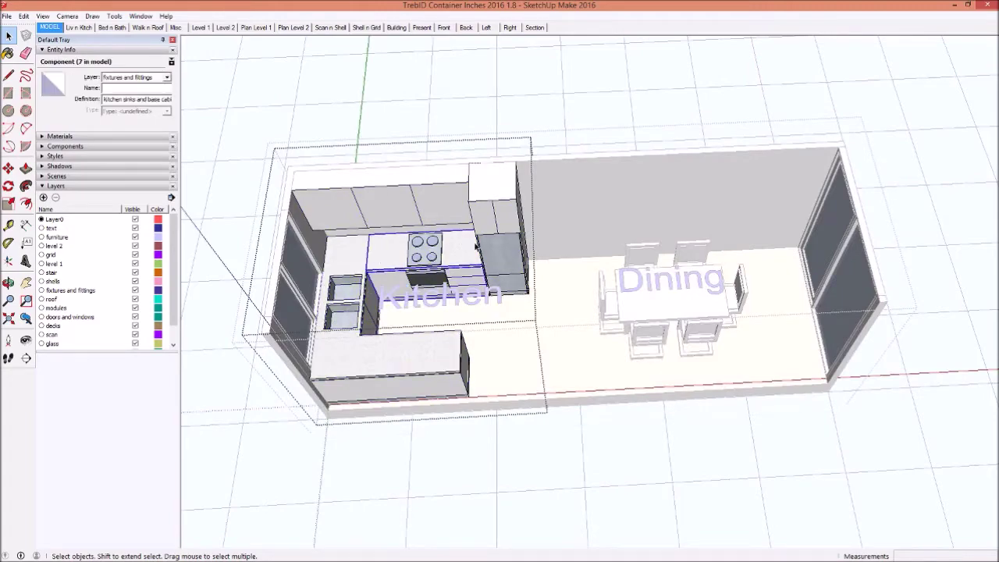
left_click(482, 224)
left_click(553, 133)
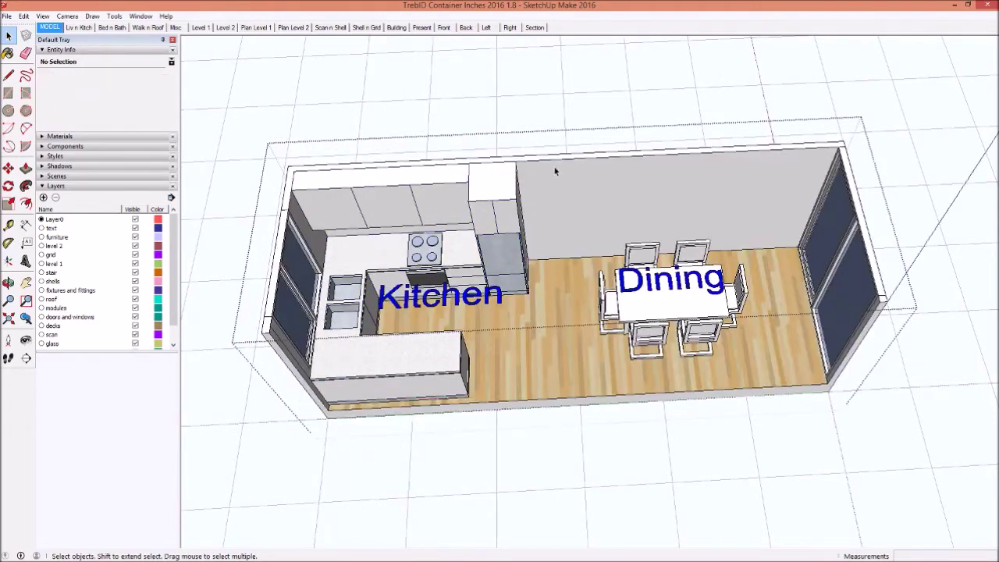
Inspect the container shell geometry, its sliding door and left-wall window, then exit the group
left_click(542, 196)
middle_click_drag(542, 195, 666, 157)
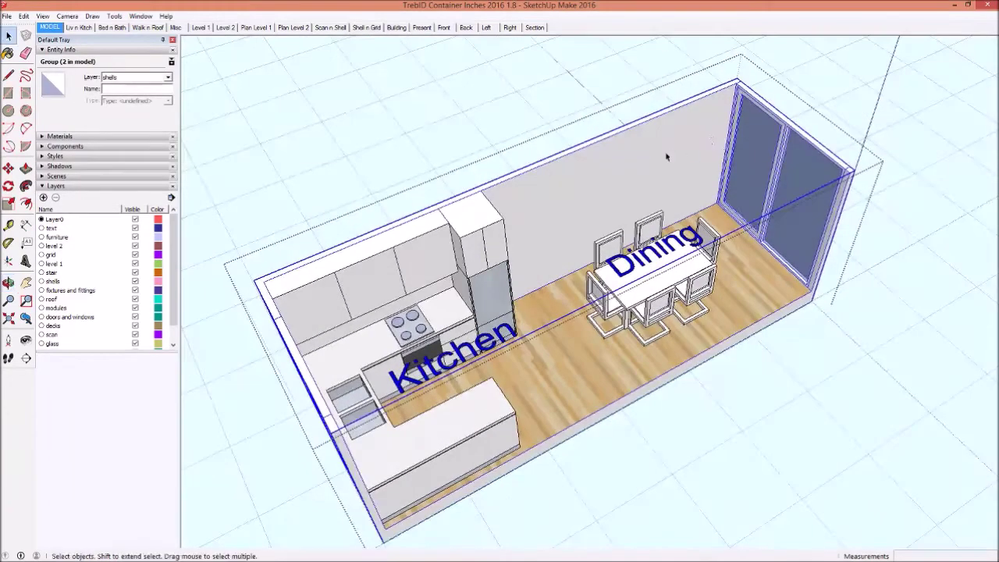
double_click(625, 164)
triple_click(624, 160)
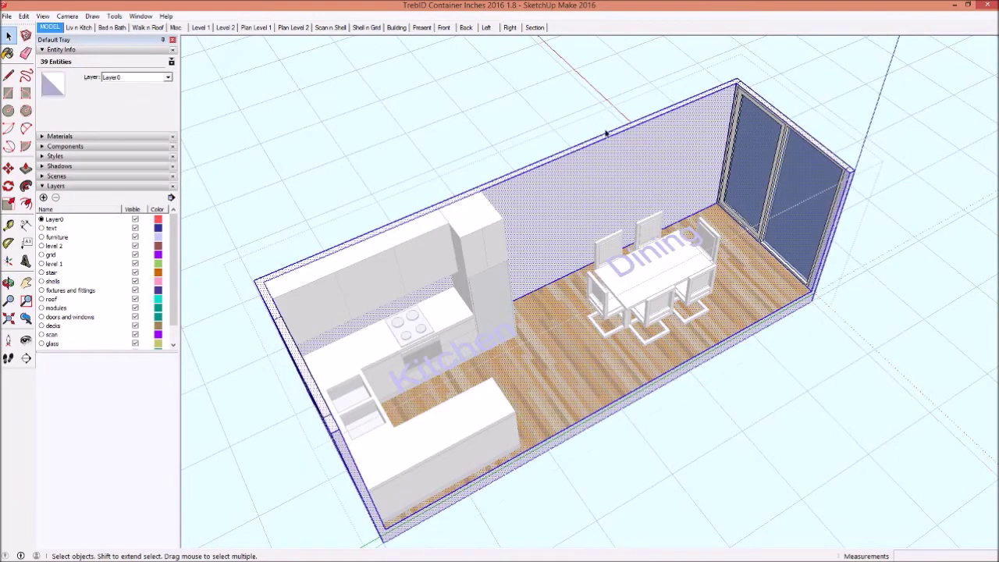
key("Escape")
left_click(771, 172)
middle_click_drag(771, 171, 516, 196)
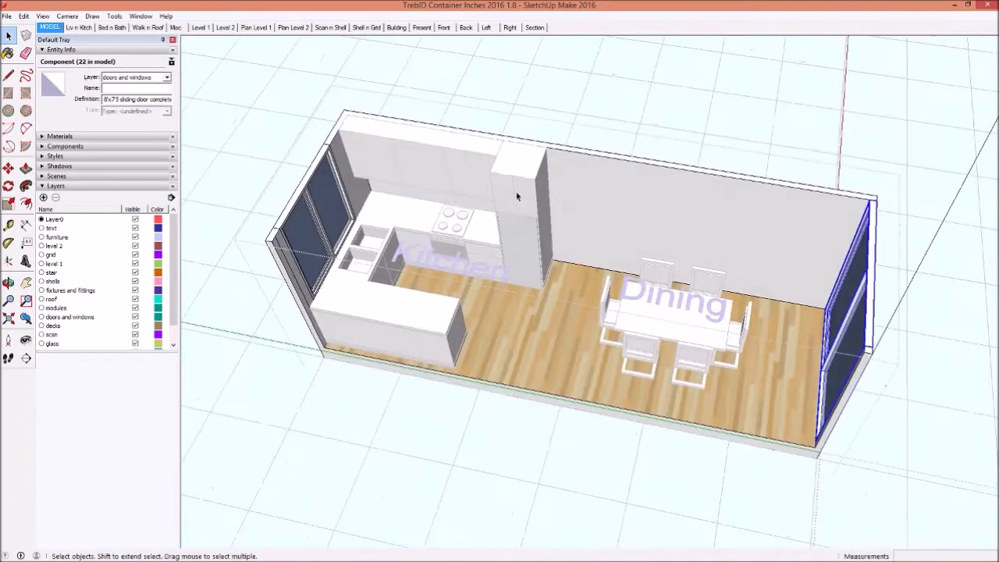
left_click(338, 211)
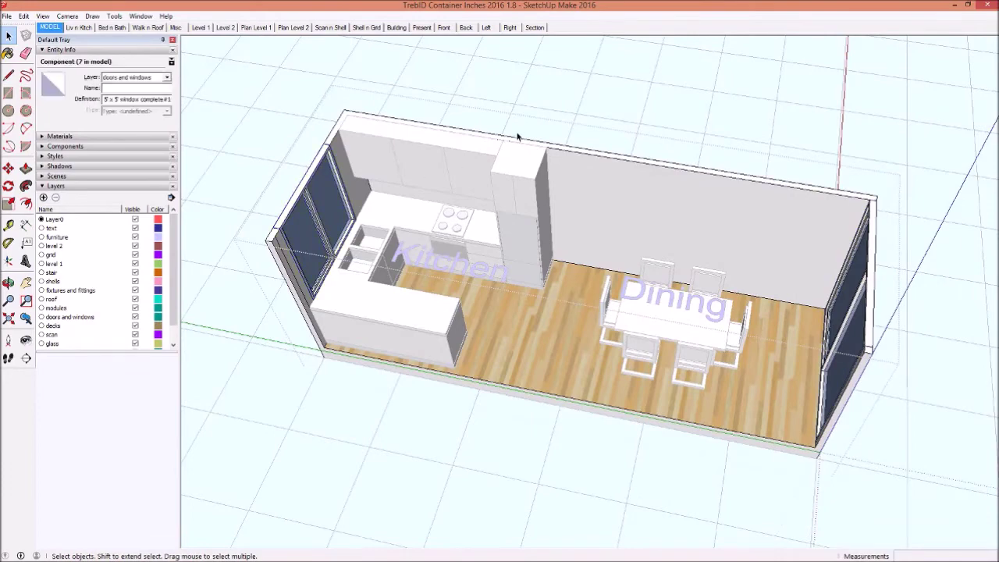
key("Escape")
left_click(278, 131)
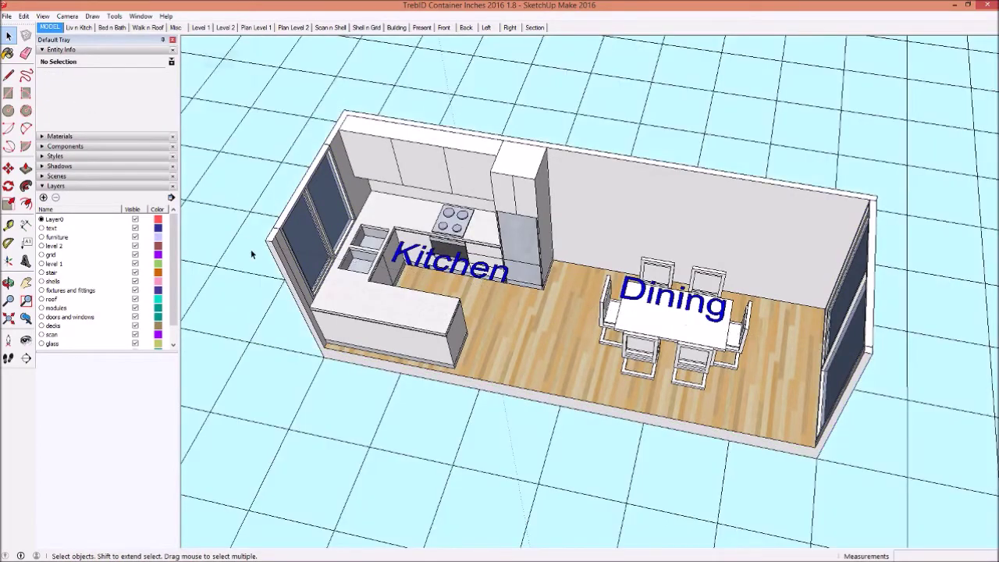
middle_click_drag(250, 249, 391, 296)
scroll(434, 313, "up", 3)
scroll(434, 312, "up", 2)
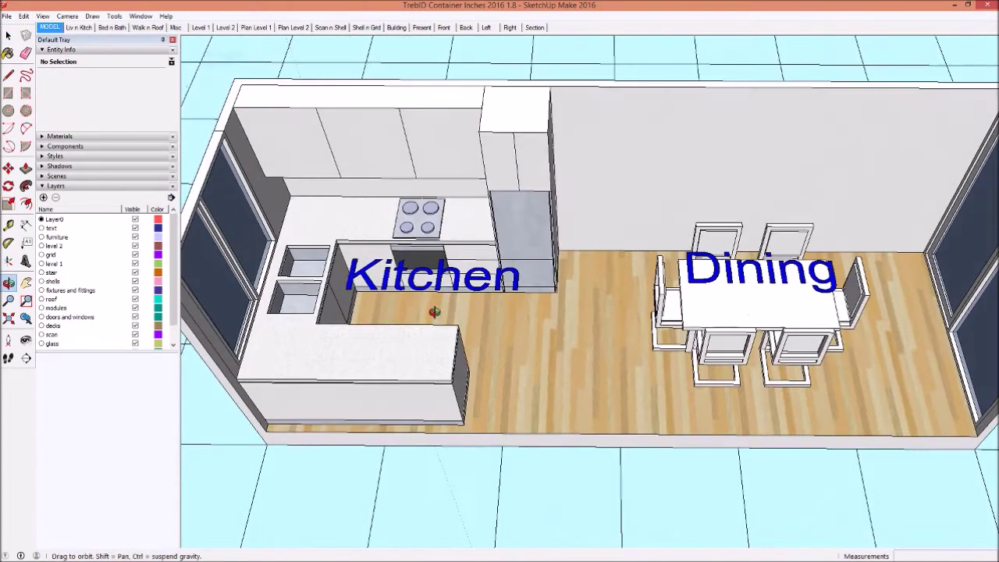
key("space")
scroll(434, 312, "down", 3)
left_click(359, 205)
scroll(303, 195, "down", 1)
double_click(445, 201)
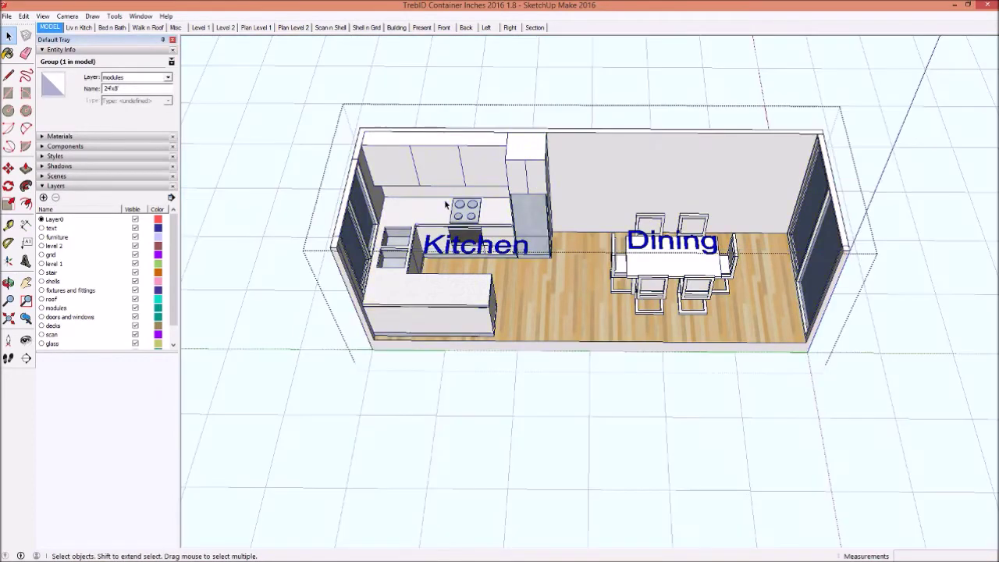
left_click(444, 201)
left_click(648, 261)
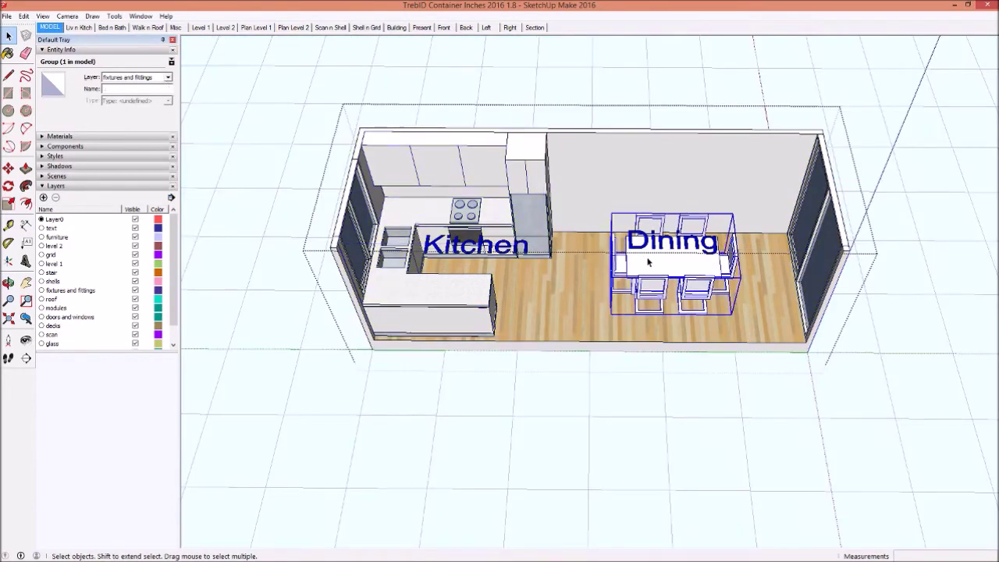
left_click(683, 247)
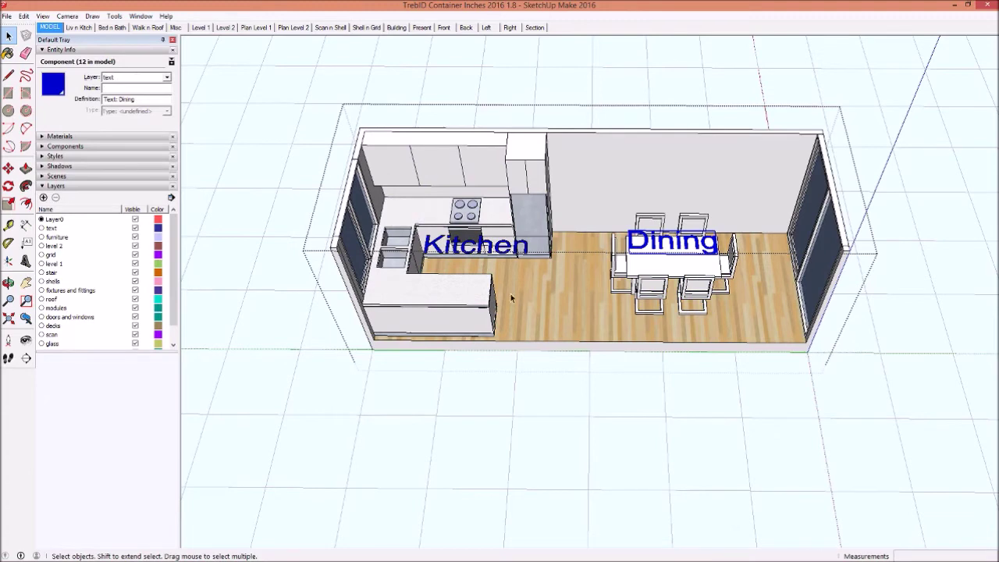
left_click(135, 228)
left_click(135, 237)
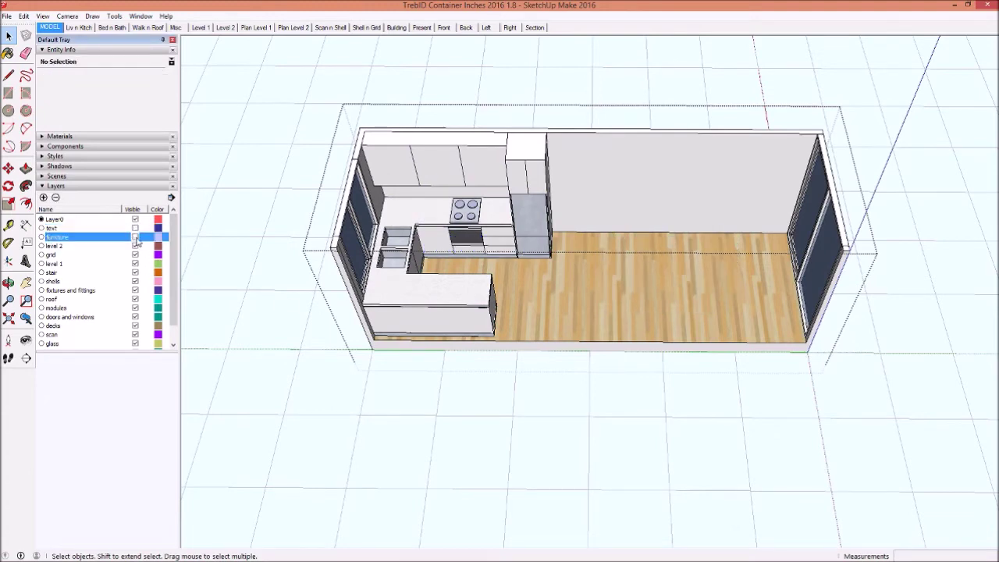
left_click(135, 290)
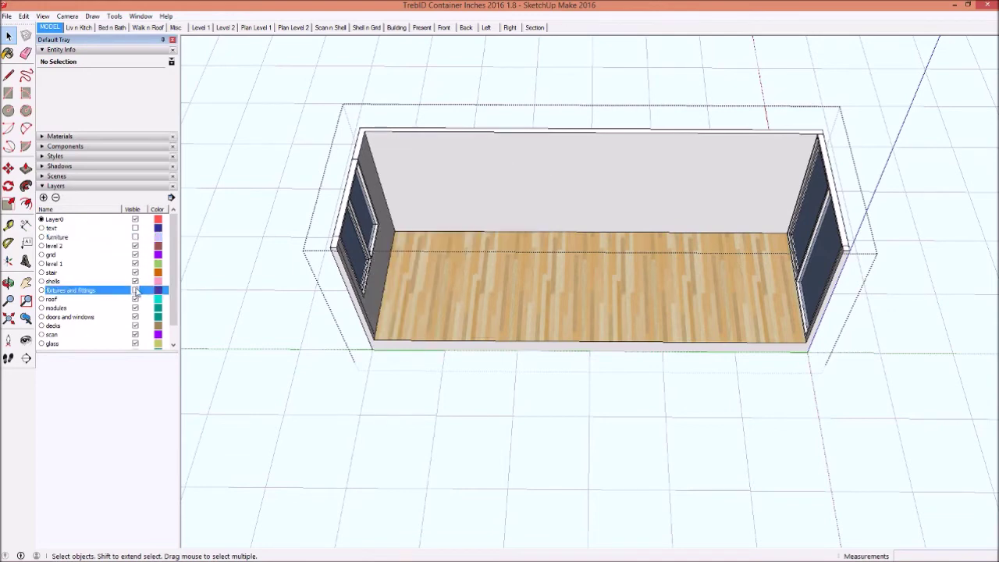
left_click(135, 291)
left_click(135, 237)
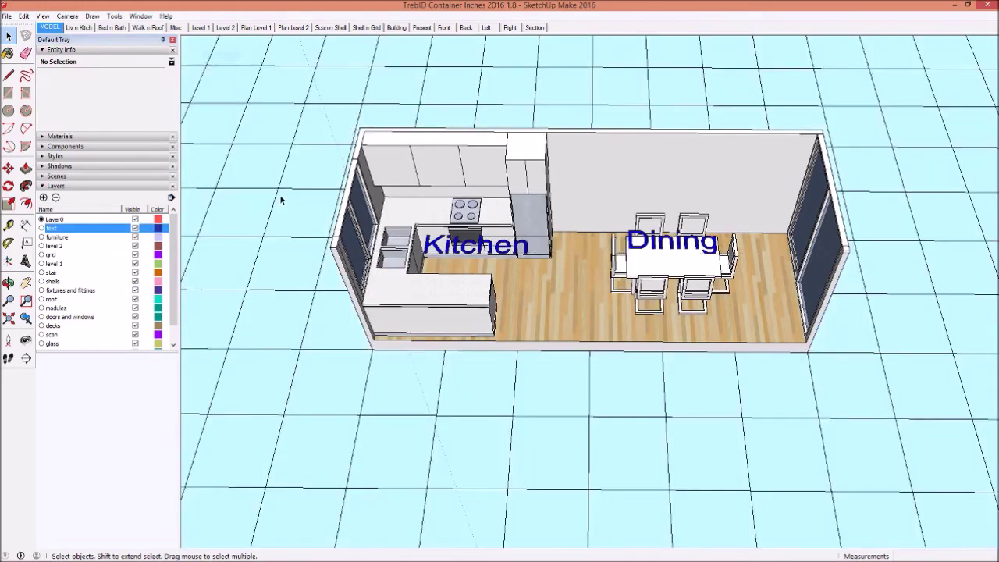
Collapse the Default Tray and save the container library model
left_click(282, 201)
left_click(164, 39)
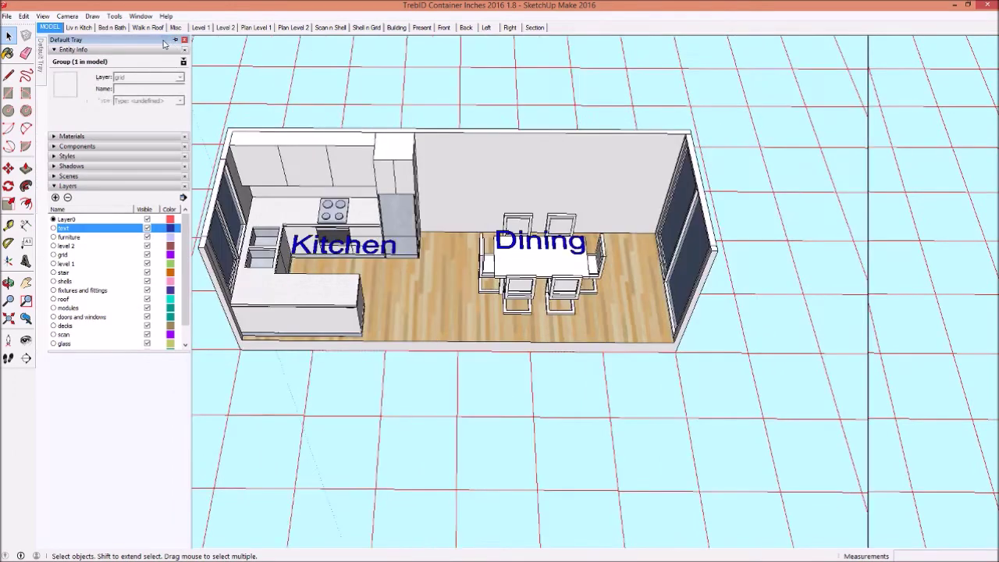
left_click(6, 15)
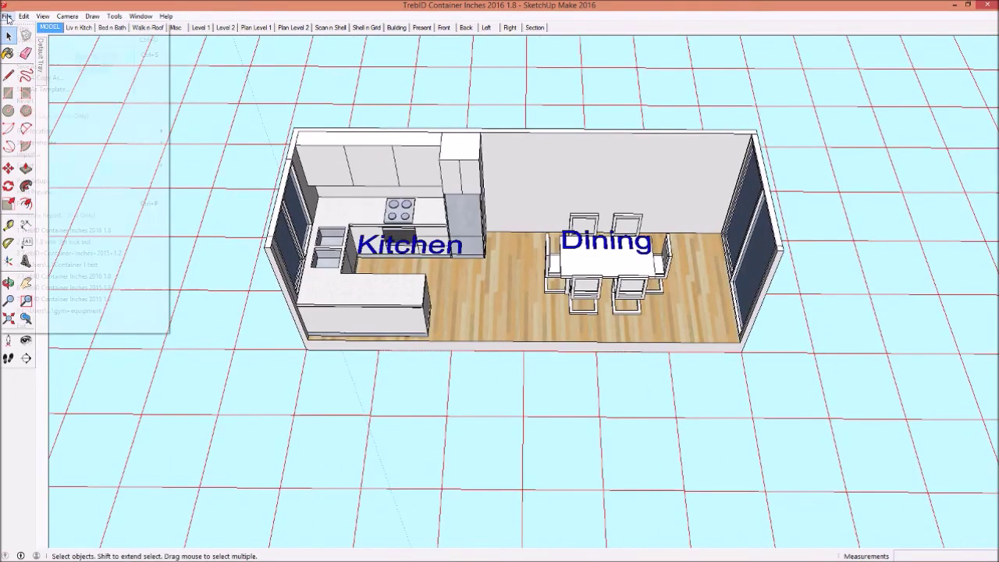
left_click(23, 56)
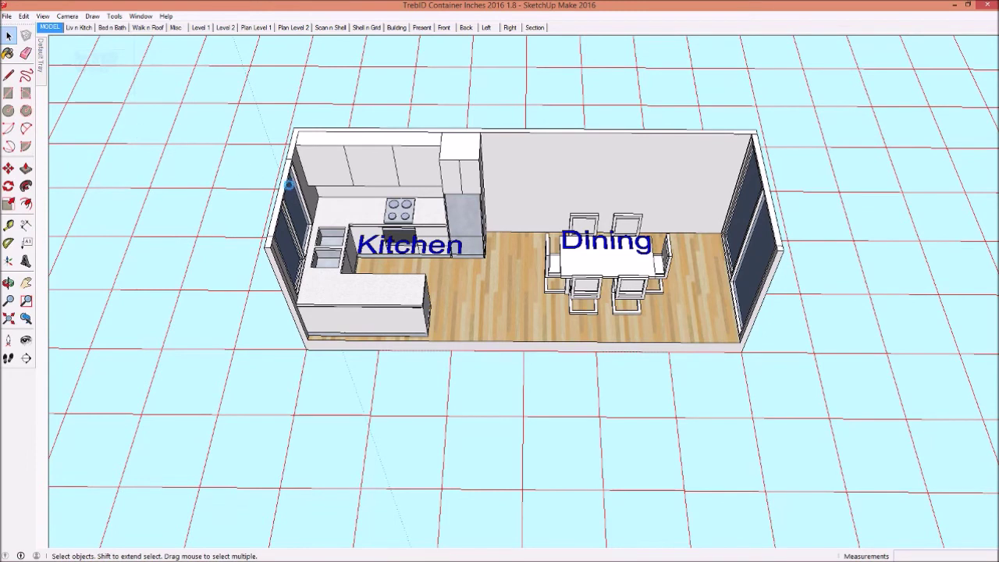